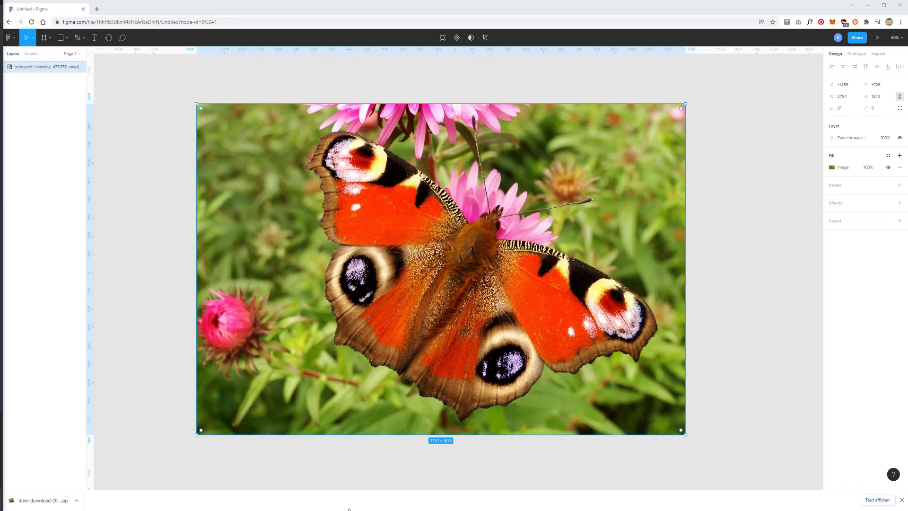
Scale the butterfly image down proportionally to about 1790 × 1177 and reposition it nearer the middle of the canvas.
{"action": "left_click", "coordinate": [901, 500]}
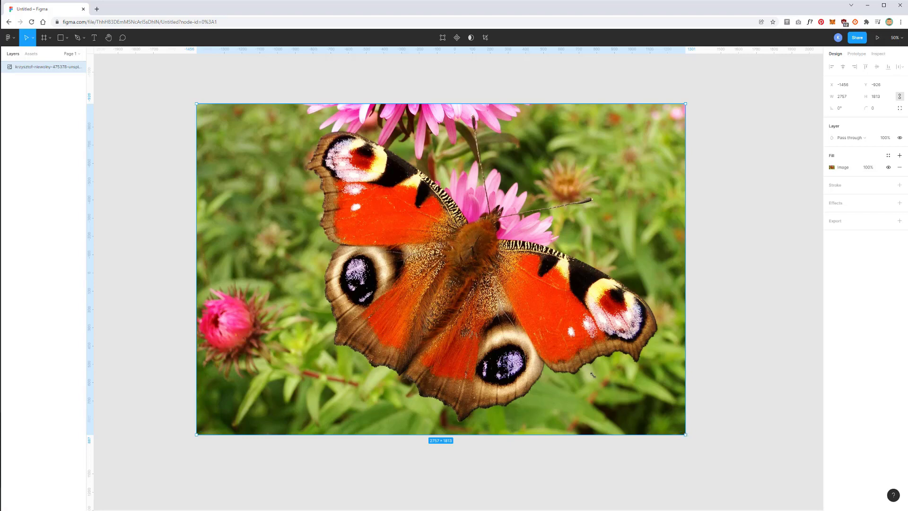
{"action": "left_click_drag", "start_coordinate": [684, 433], "coordinate": [512, 312]}
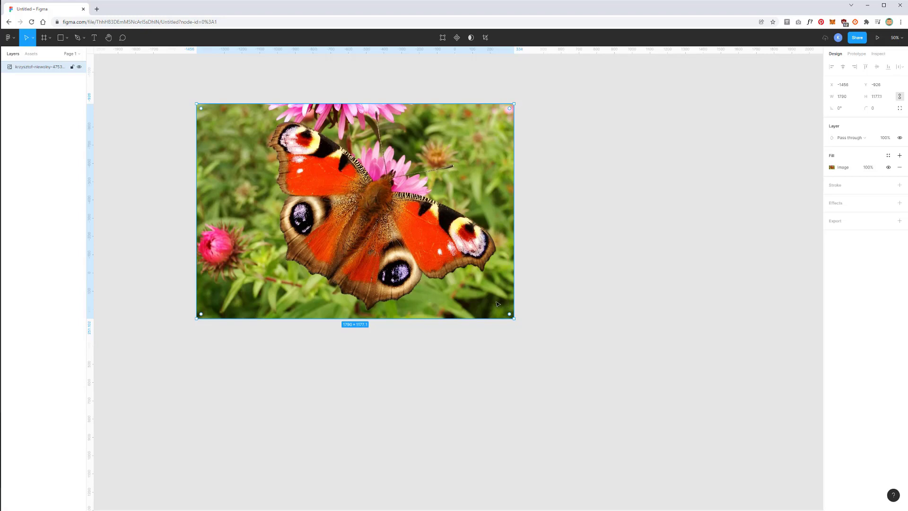
{"action": "left_click_drag", "start_coordinate": [398, 247], "coordinate": [452, 249]}
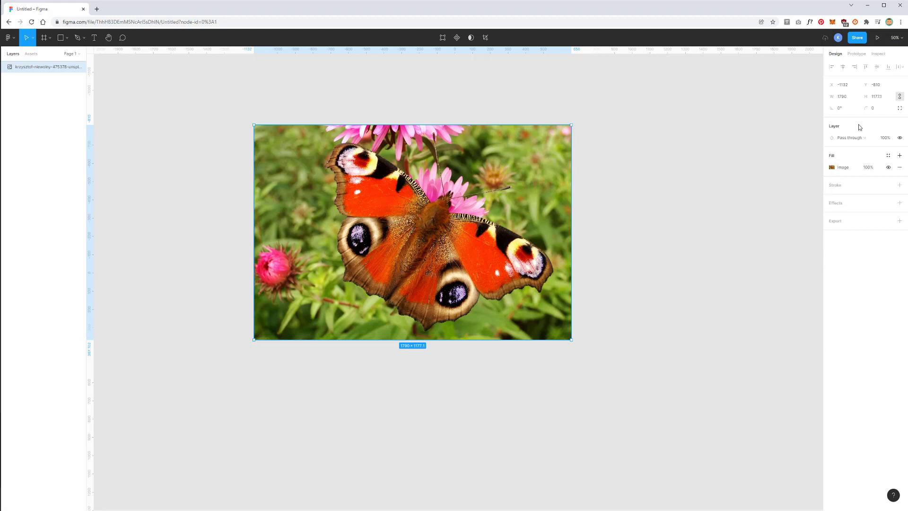
Open the butterfly image's fill settings, keeping Image as the fill type and Fill as the scaling mode.
{"action": "left_click", "coordinate": [833, 168]}
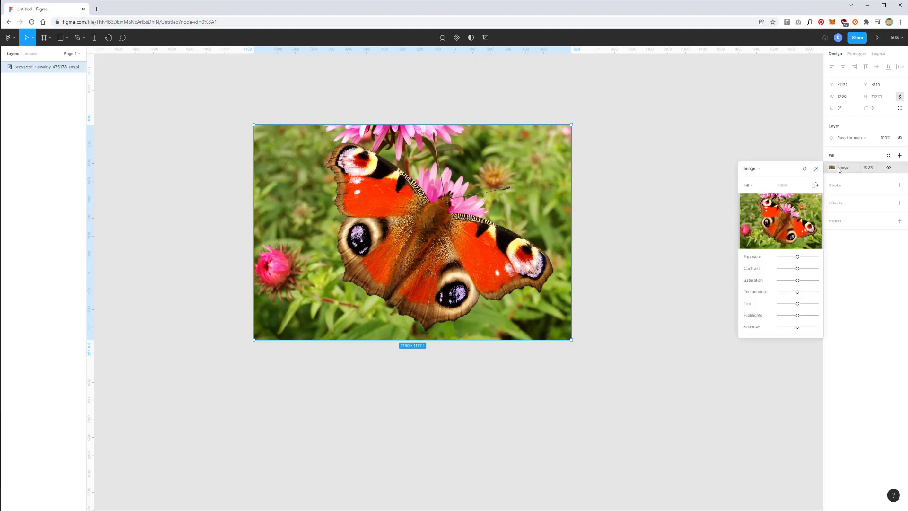
{"action": "left_click", "coordinate": [751, 169]}
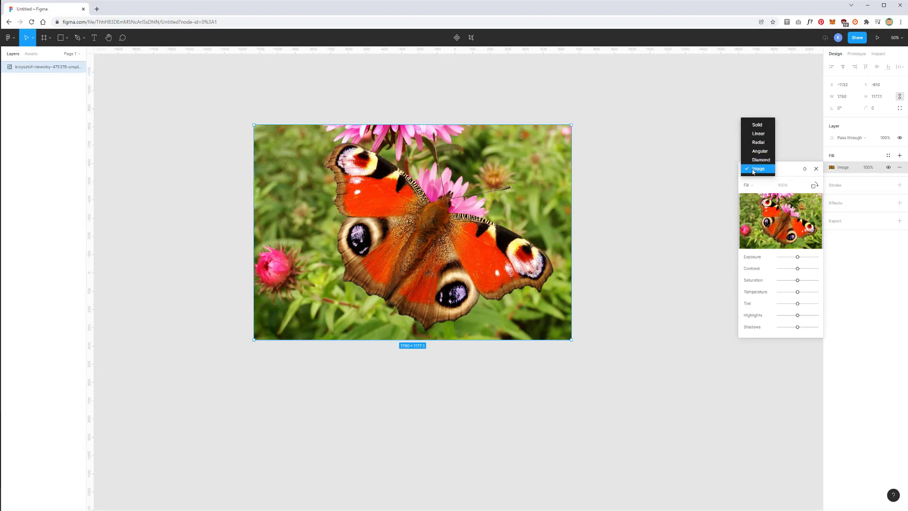
{"action": "left_click", "coordinate": [755, 170]}
{"action": "left_click", "coordinate": [752, 187]}
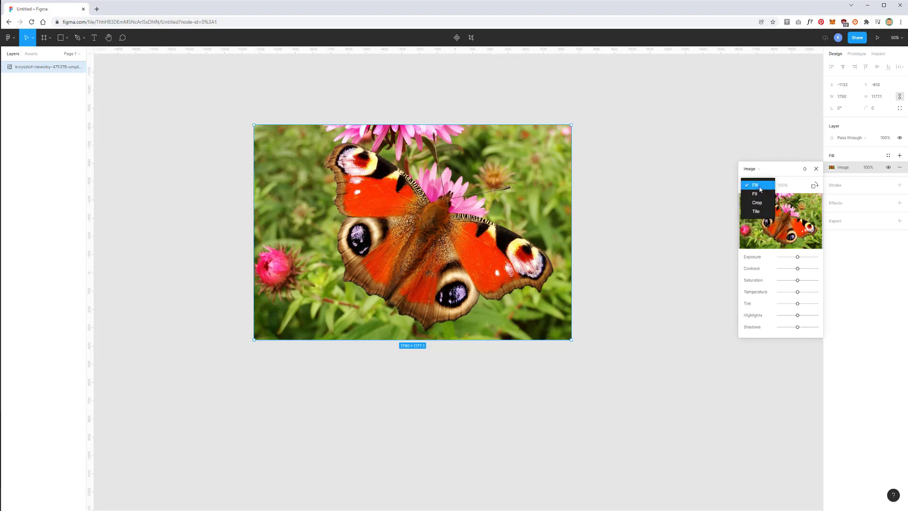
{"action": "left_click", "coordinate": [759, 188]}
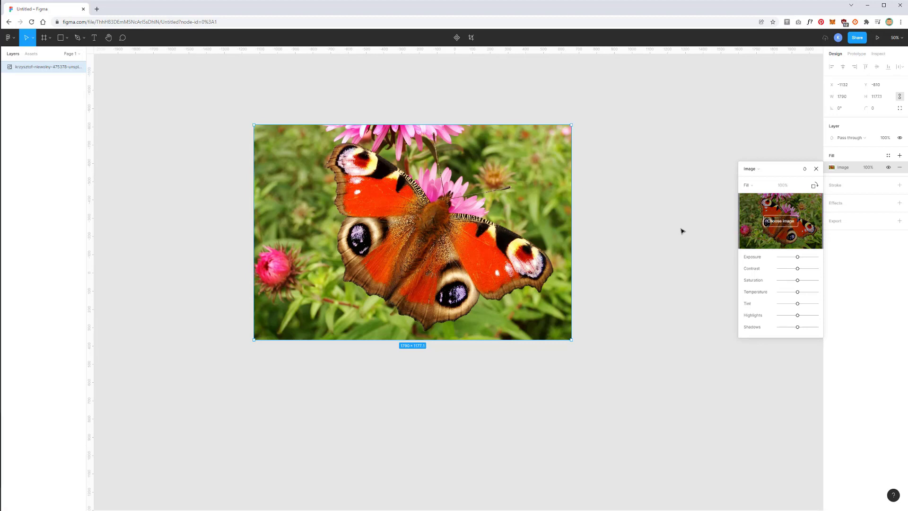
Set the image's scaling mode to Fit and nudge the image slightly on the canvas.
{"action": "left_click", "coordinate": [751, 188]}
{"action": "left_click", "coordinate": [755, 196]}
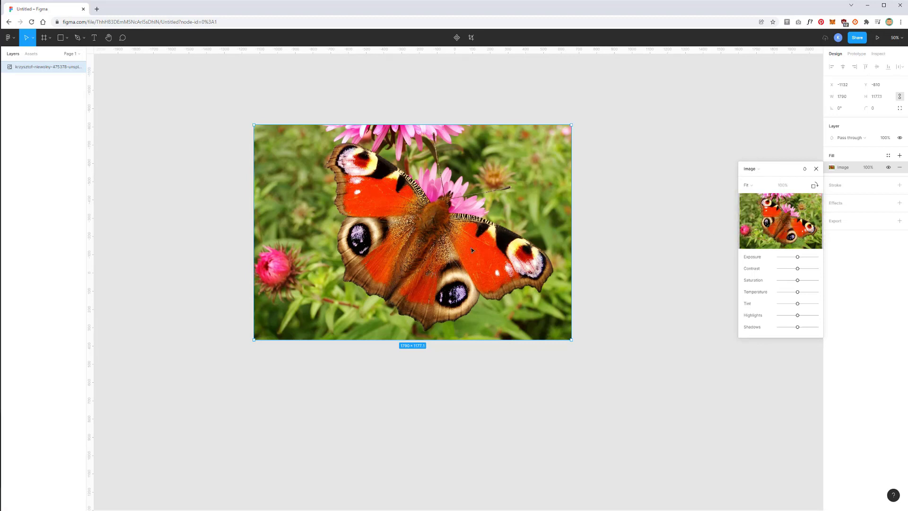
{"action": "mouse_move", "coordinate": [454, 244]}
{"action": "left_mouse_down"}
{"action": "mouse_move", "coordinate": [458, 226]}
{"action": "mouse_move", "coordinate": [456, 244]}
{"action": "left_mouse_up"}
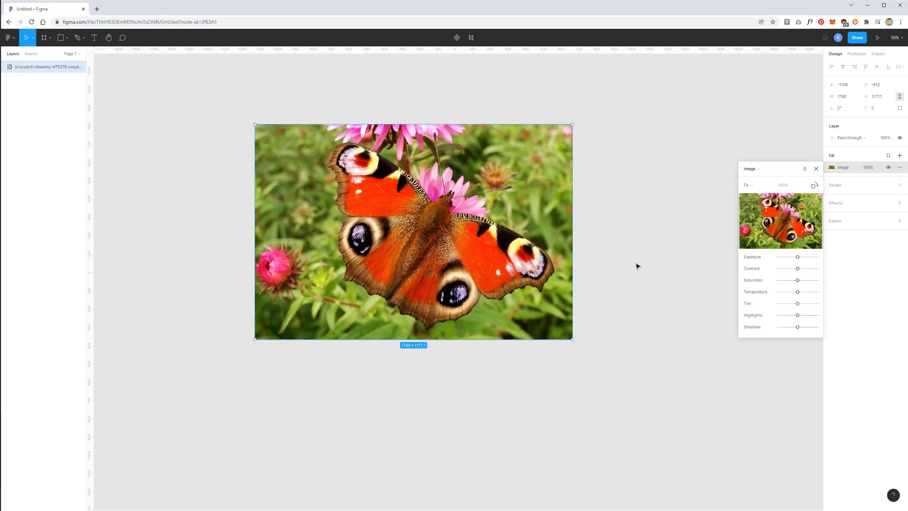
Switch the image's scaling mode to Crop and crop it by its corner to about 1792 × 1174.
{"action": "left_click", "coordinate": [746, 185]}
{"action": "left_click", "coordinate": [757, 193]}
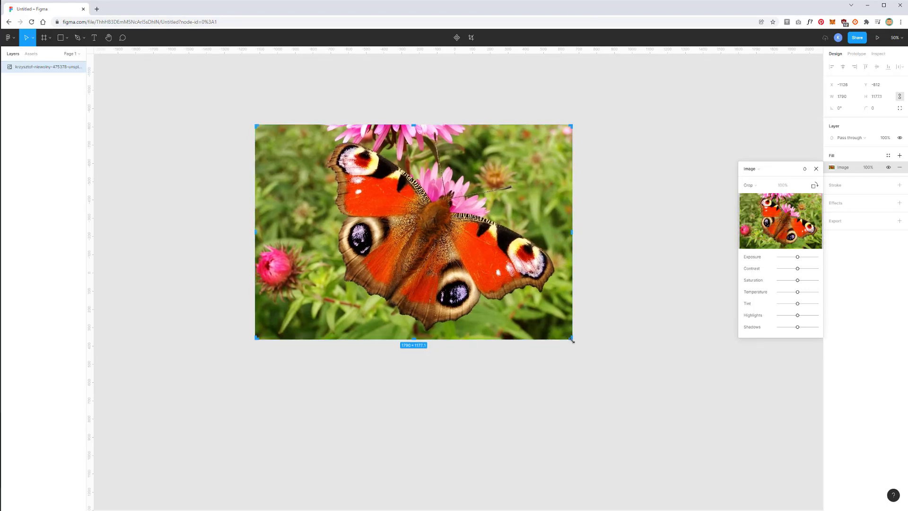
{"action": "mouse_move", "coordinate": [571, 339]}
{"action": "left_mouse_down"}
{"action": "mouse_move", "coordinate": [495, 285]}
{"action": "mouse_move", "coordinate": [433, 296]}
{"action": "mouse_move", "coordinate": [500, 344]}
{"action": "mouse_move", "coordinate": [572, 339]}
{"action": "left_mouse_up"}
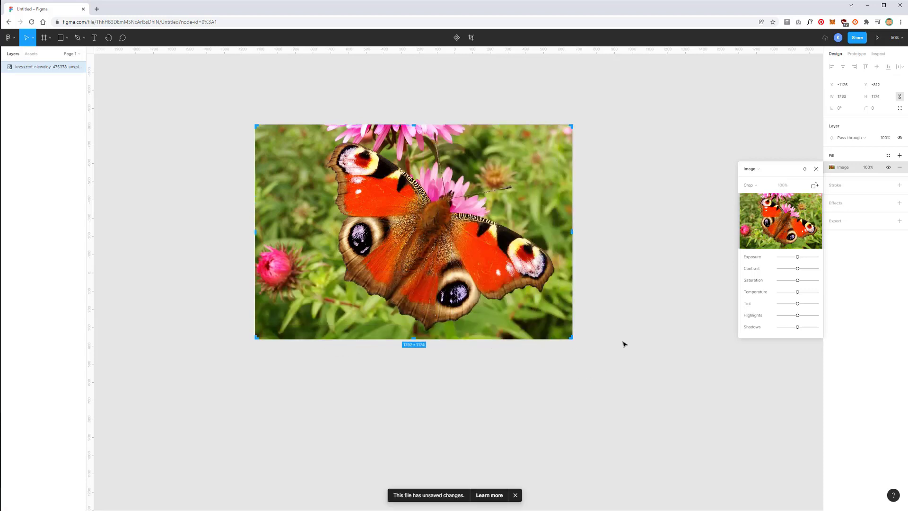
Switch the image's scaling mode to Tile and enlarge the tile to about 65% so one tile covers the whole frame.
{"action": "left_click", "coordinate": [749, 185]}
{"action": "left_click", "coordinate": [757, 194]}
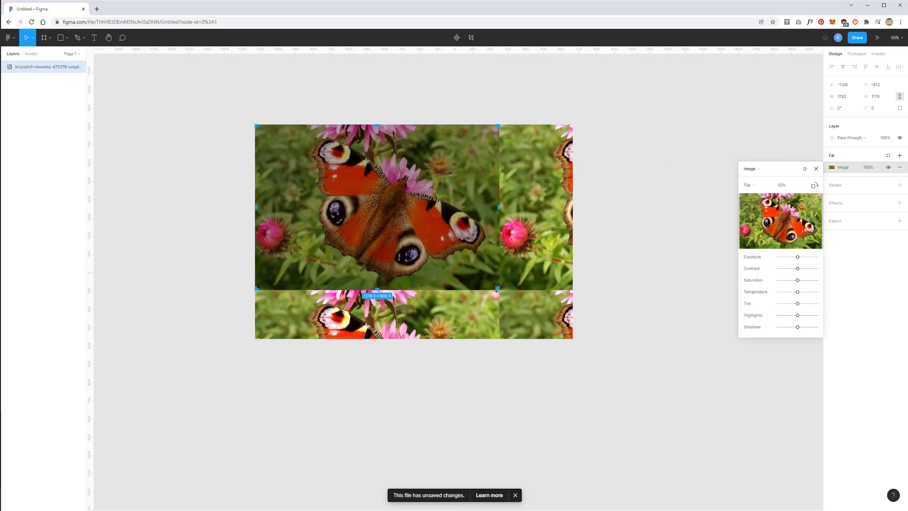
{"action": "left_click_drag", "start_coordinate": [498, 289], "coordinate": [601, 339]}
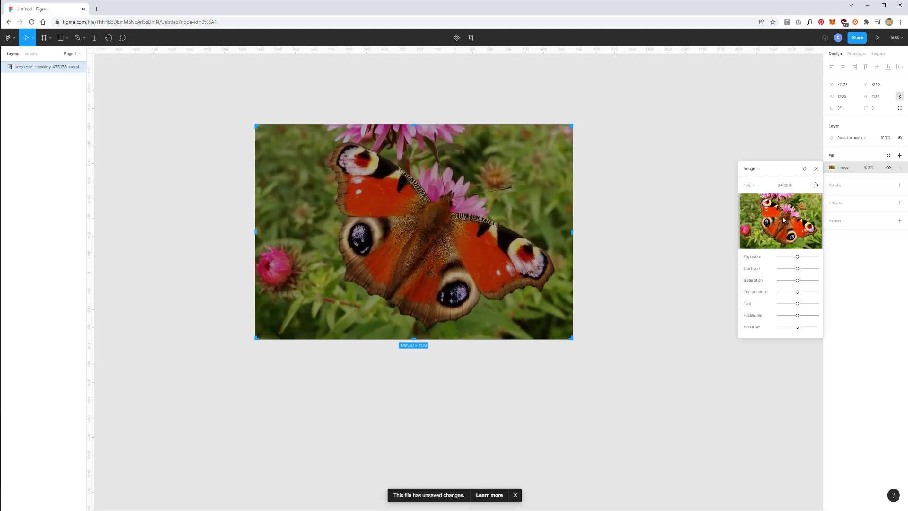
Set the image's scaling mode back to Fill and rotate the image a full turn in four 90° increments.
{"action": "left_click", "coordinate": [754, 185]}
{"action": "left_click", "coordinate": [755, 159]}
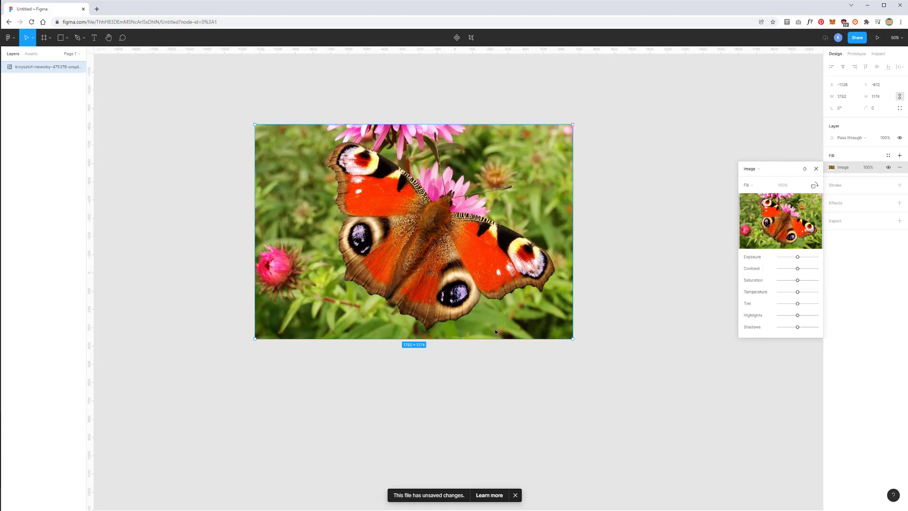
{"action": "left_click", "coordinate": [813, 186]}
{"action": "left_click", "coordinate": [813, 186]}
{"action": "left_click", "coordinate": [813, 186]}
{"action": "left_click", "coordinate": [814, 186]}
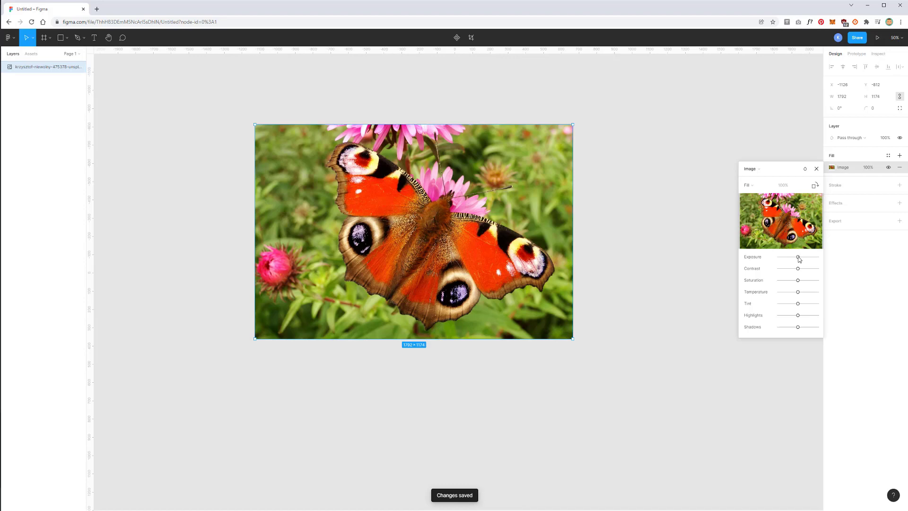
Try a brighter and a darker exposure on the image, and return the exposure to neutral.
{"action": "left_click_drag", "start_coordinate": [799, 259], "coordinate": [807, 260]}
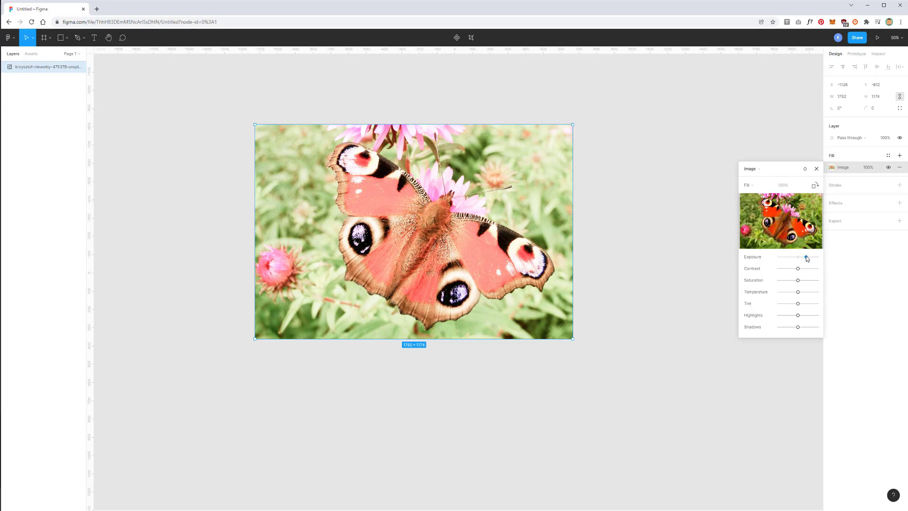
{"action": "left_click_drag", "start_coordinate": [806, 258], "coordinate": [791, 257]}
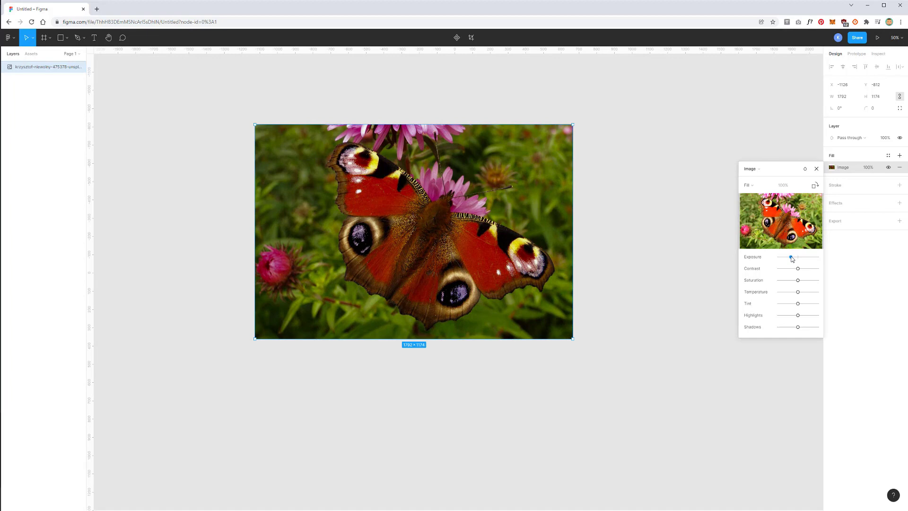
{"action": "left_click_drag", "start_coordinate": [793, 258], "coordinate": [799, 258]}
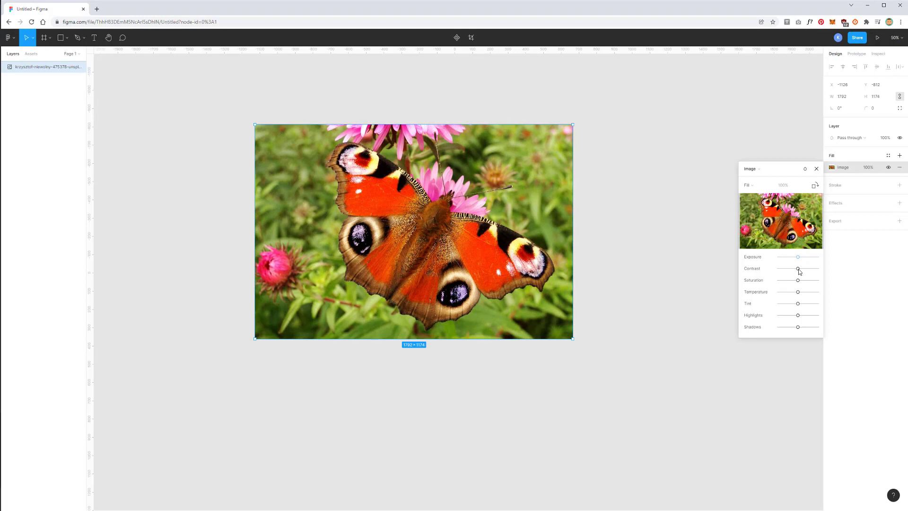
Try out contrast and saturation changes on the image, and return both adjustments to neutral.
{"action": "mouse_move", "coordinate": [800, 270]}
{"action": "left_mouse_down"}
{"action": "mouse_move", "coordinate": [819, 271]}
{"action": "mouse_move", "coordinate": [779, 270]}
{"action": "mouse_move", "coordinate": [799, 274]}
{"action": "left_mouse_up"}
{"action": "left_click_drag", "start_coordinate": [806, 273], "coordinate": [797, 271]}
{"action": "mouse_move", "coordinate": [801, 281]}
{"action": "left_mouse_down"}
{"action": "mouse_move", "coordinate": [825, 282]}
{"action": "mouse_move", "coordinate": [799, 283]}
{"action": "left_mouse_up"}
{"action": "mouse_move", "coordinate": [799, 284]}
{"action": "left_mouse_down"}
{"action": "mouse_move", "coordinate": [775, 281]}
{"action": "mouse_move", "coordinate": [798, 279]}
{"action": "left_mouse_up"}
Try out the temperature, tint, highlights and shadows adjustments, and reset each of them to neutral.
{"action": "mouse_move", "coordinate": [801, 290]}
{"action": "left_mouse_down"}
{"action": "mouse_move", "coordinate": [819, 290]}
{"action": "mouse_move", "coordinate": [777, 288]}
{"action": "mouse_move", "coordinate": [799, 292]}
{"action": "left_mouse_up"}
{"action": "mouse_move", "coordinate": [798, 303]}
{"action": "left_mouse_down"}
{"action": "mouse_move", "coordinate": [816, 305]}
{"action": "mouse_move", "coordinate": [774, 304]}
{"action": "mouse_move", "coordinate": [782, 305]}
{"action": "left_mouse_up"}
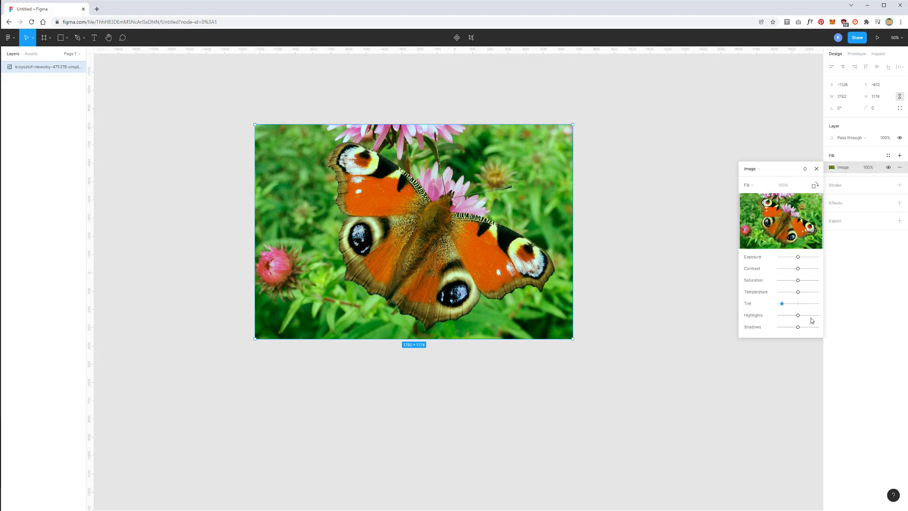
{"action": "double_click", "coordinate": [782, 304]}
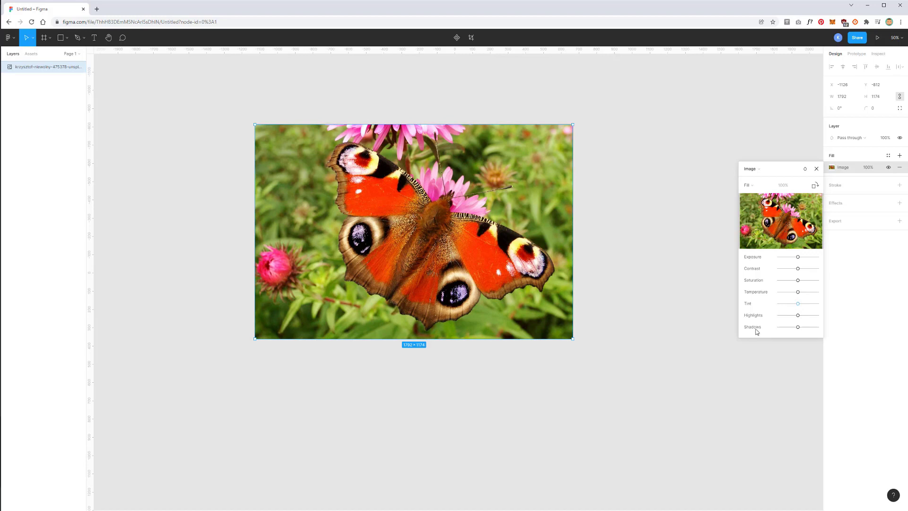
{"action": "mouse_move", "coordinate": [802, 315]}
{"action": "left_mouse_down"}
{"action": "mouse_move", "coordinate": [818, 306]}
{"action": "mouse_move", "coordinate": [807, 300]}
{"action": "mouse_move", "coordinate": [777, 317]}
{"action": "mouse_move", "coordinate": [834, 331]}
{"action": "mouse_move", "coordinate": [767, 328]}
{"action": "mouse_move", "coordinate": [818, 328]}
{"action": "mouse_move", "coordinate": [798, 329]}
{"action": "left_mouse_up"}
Raise the image's exposure and highlights slightly, and lower its contrast, temperature, tint and shadows for a cool green look.
{"action": "left_click_drag", "start_coordinate": [798, 257], "coordinate": [802, 257]}
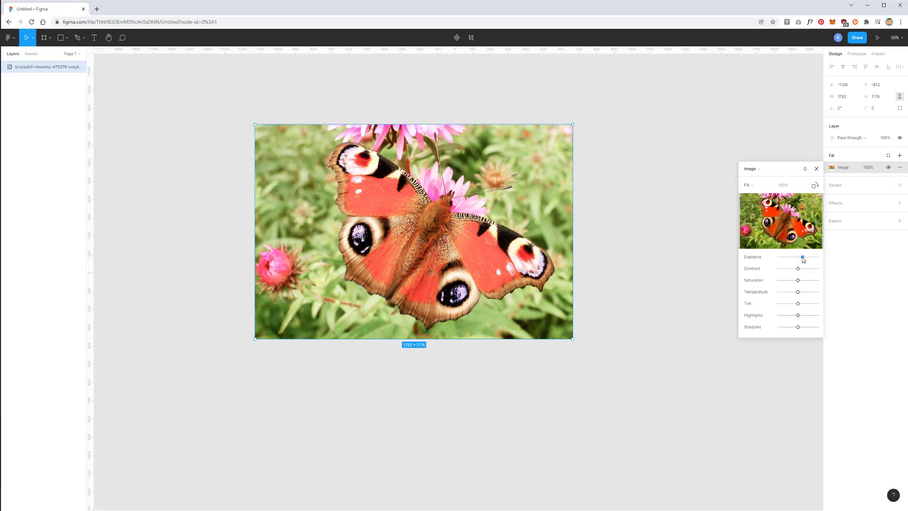
{"action": "left_click_drag", "start_coordinate": [798, 292], "coordinate": [785, 304]}
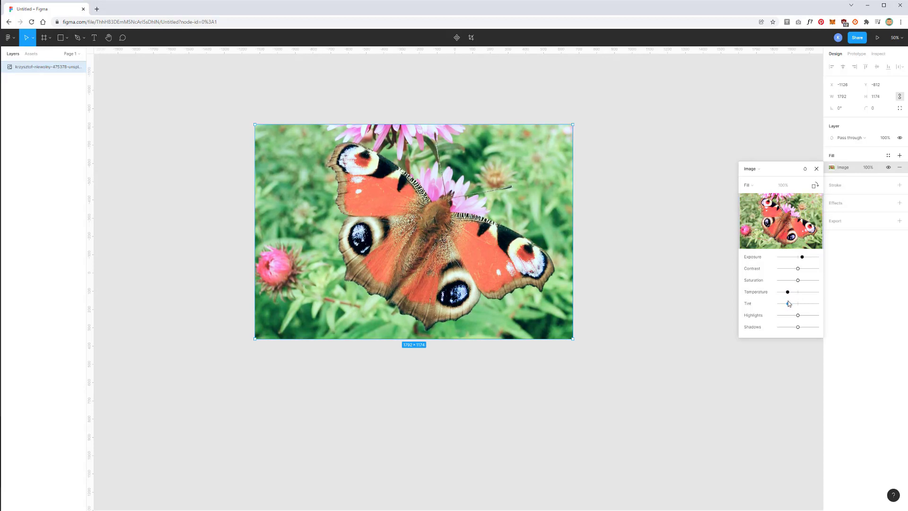
{"action": "left_click_drag", "start_coordinate": [798, 269], "coordinate": [788, 269]}
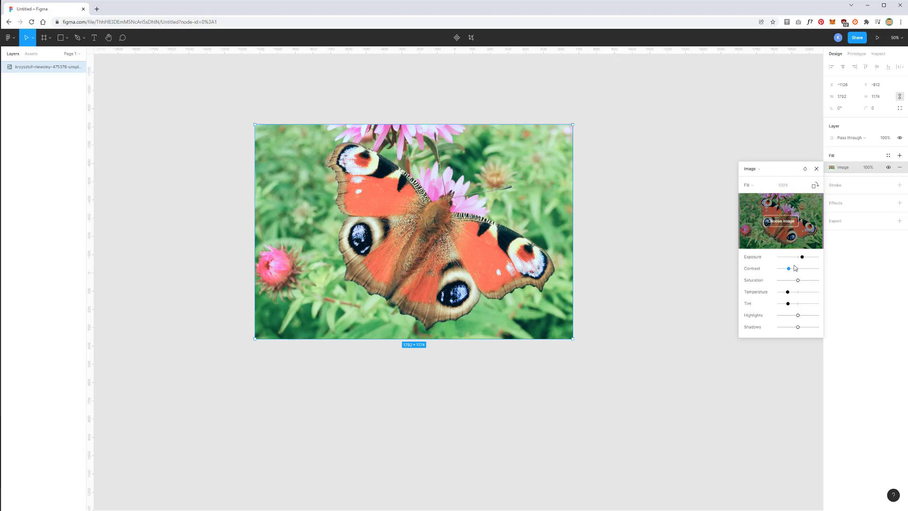
{"action": "mouse_move", "coordinate": [798, 315]}
{"action": "left_mouse_down"}
{"action": "mouse_move", "coordinate": [790, 316]}
{"action": "mouse_move", "coordinate": [805, 314]}
{"action": "mouse_move", "coordinate": [799, 327]}
{"action": "mouse_move", "coordinate": [789, 328]}
{"action": "left_mouse_up"}
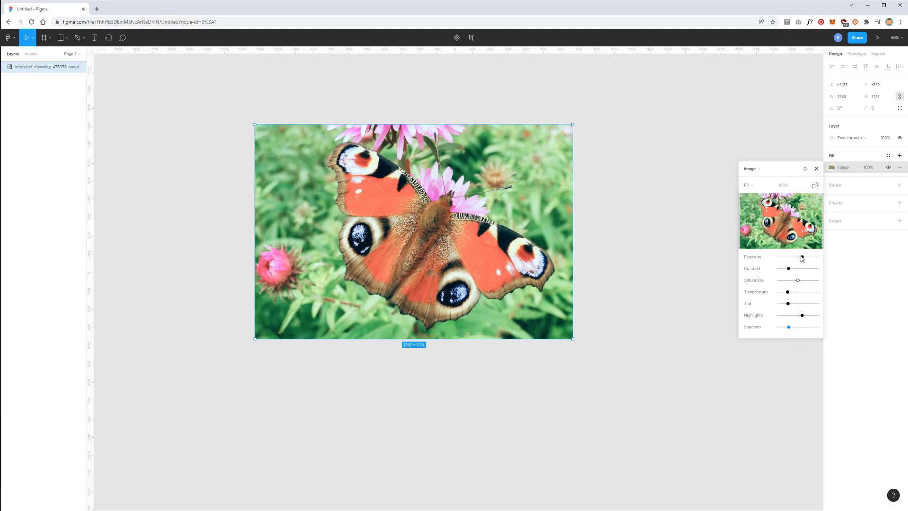
{"action": "left_click_drag", "start_coordinate": [802, 256], "coordinate": [790, 268]}
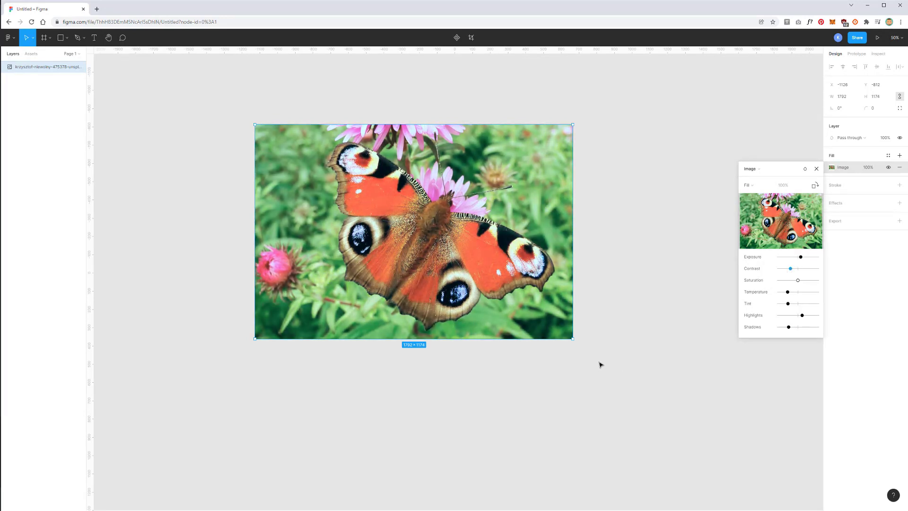
Duplicate the adjusted butterfly image and place the copy just below the original, aligned with its side edges.
{"action": "key", "text": "ctrl+d"}
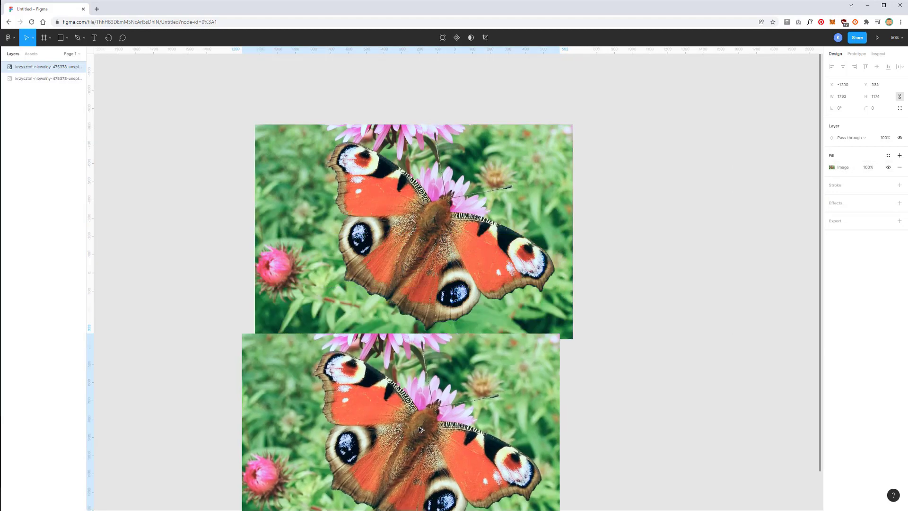
{"action": "scroll", "coordinate": [439, 372], "scroll_direction": "down", "scroll_amount": 1}
{"action": "scroll", "coordinate": [439, 372], "scroll_direction": "down", "scroll_amount": 3}
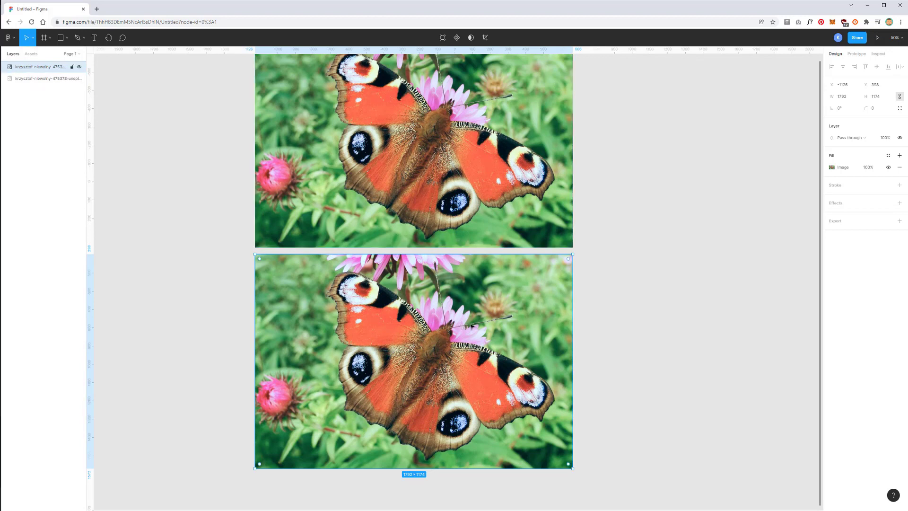
Reset all colour adjustments of the lower image copy to neutral and close its fill settings.
{"action": "left_click", "coordinate": [843, 167]}
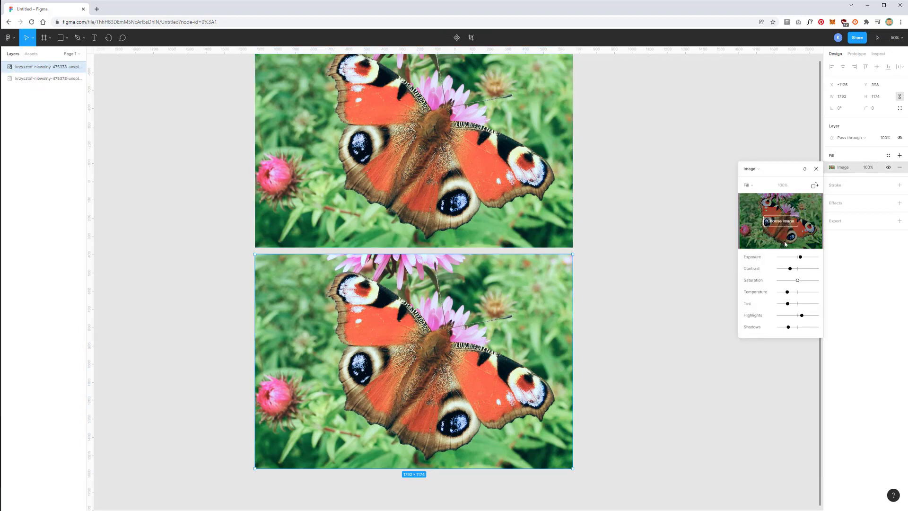
{"action": "left_click_drag", "start_coordinate": [800, 257], "coordinate": [796, 328]}
{"action": "scroll", "coordinate": [669, 272], "scroll_direction": "up", "scroll_amount": 1}
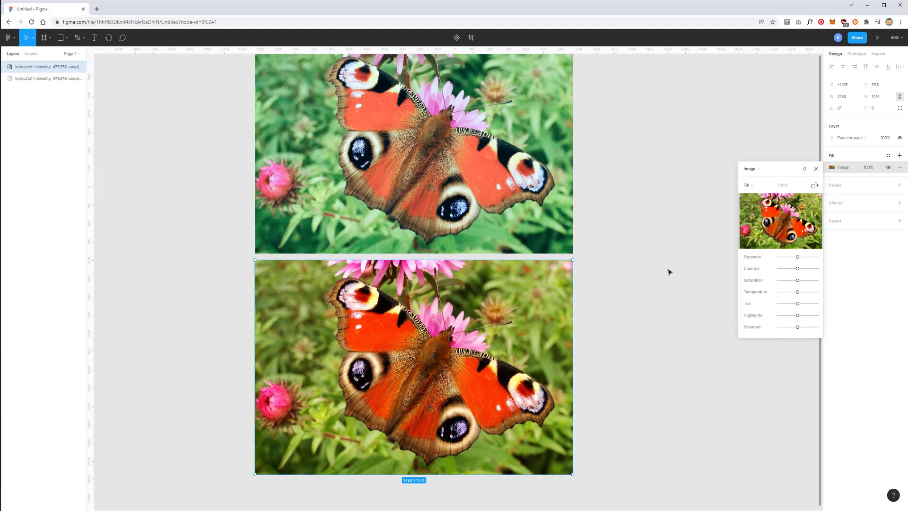
{"action": "scroll", "coordinate": [669, 272], "scroll_direction": "up", "scroll_amount": 1}
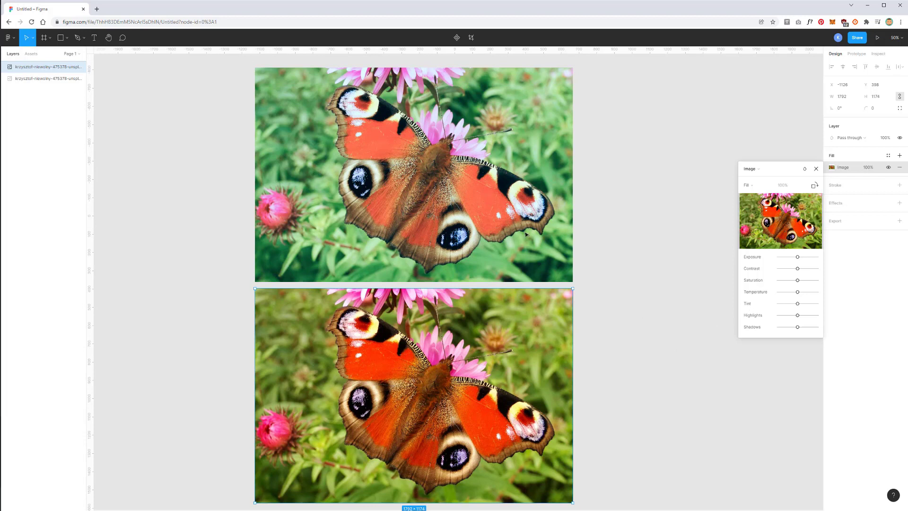
{"action": "left_click", "coordinate": [816, 168]}
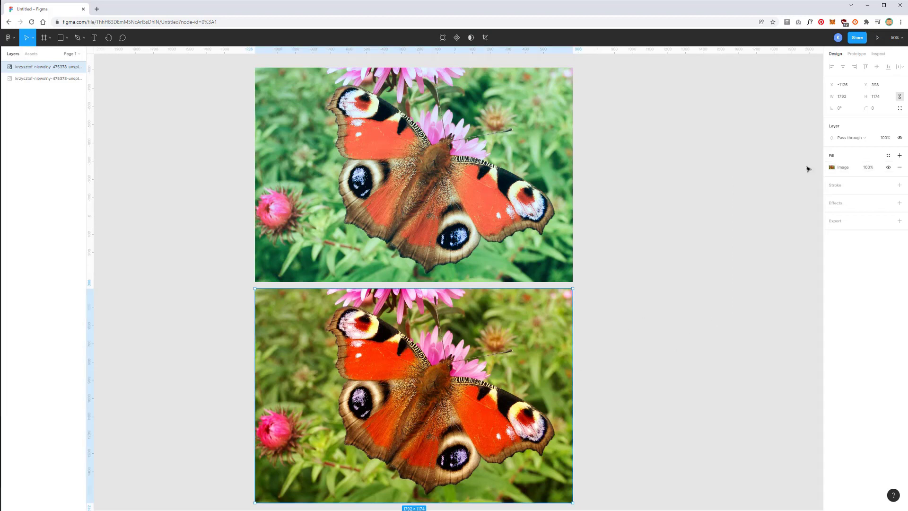
On the upper image, raise the tint slightly above neutral and set the temperature well toward the cool end.
{"action": "left_click", "coordinate": [505, 186]}
{"action": "left_click", "coordinate": [840, 168]}
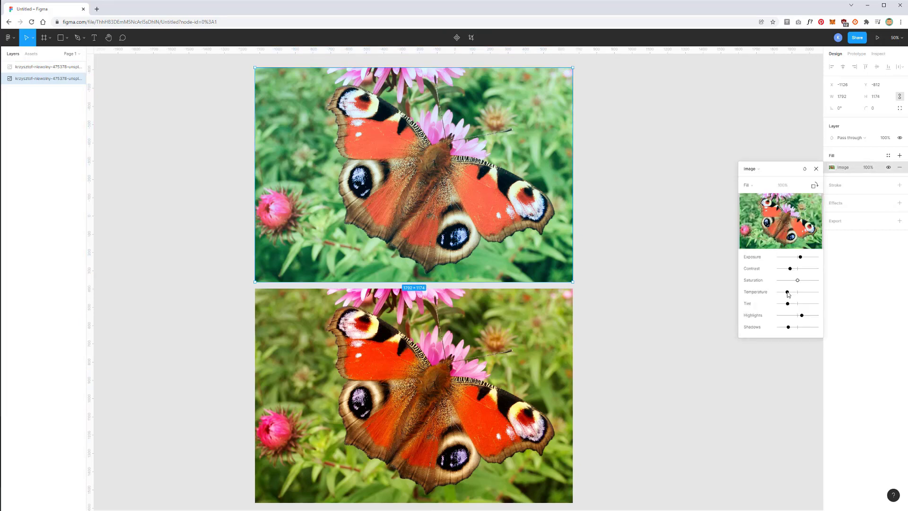
{"action": "left_click_drag", "start_coordinate": [787, 303], "coordinate": [806, 292]}
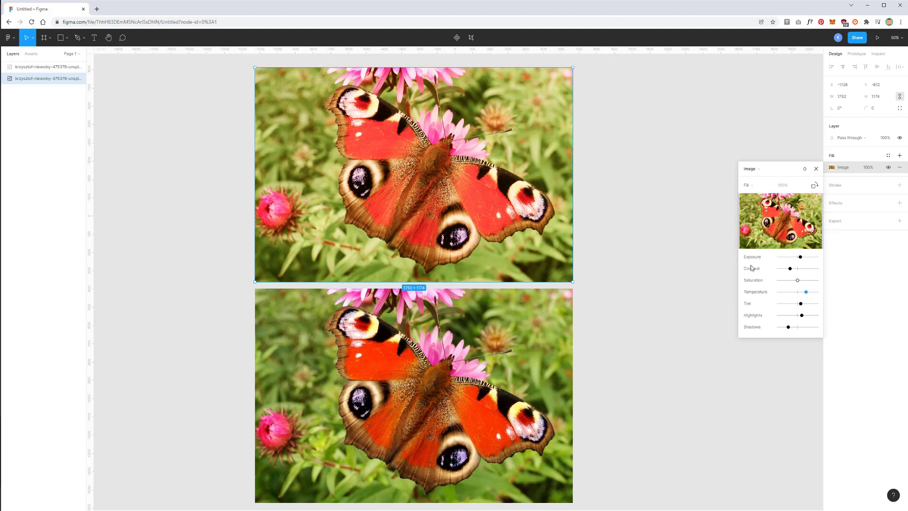
{"action": "left_click_drag", "start_coordinate": [806, 293], "coordinate": [784, 294]}
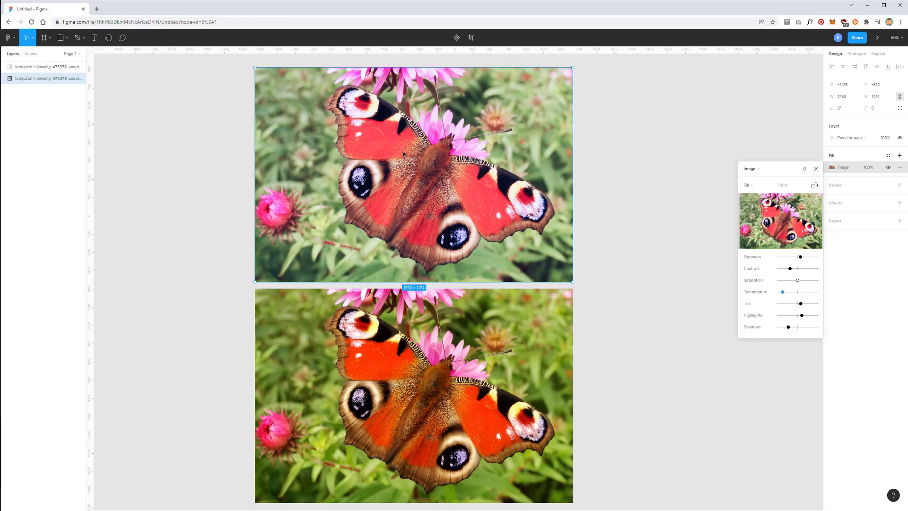
{"action": "scroll", "coordinate": [457, 314], "scroll_direction": "down", "scroll_amount": 1}
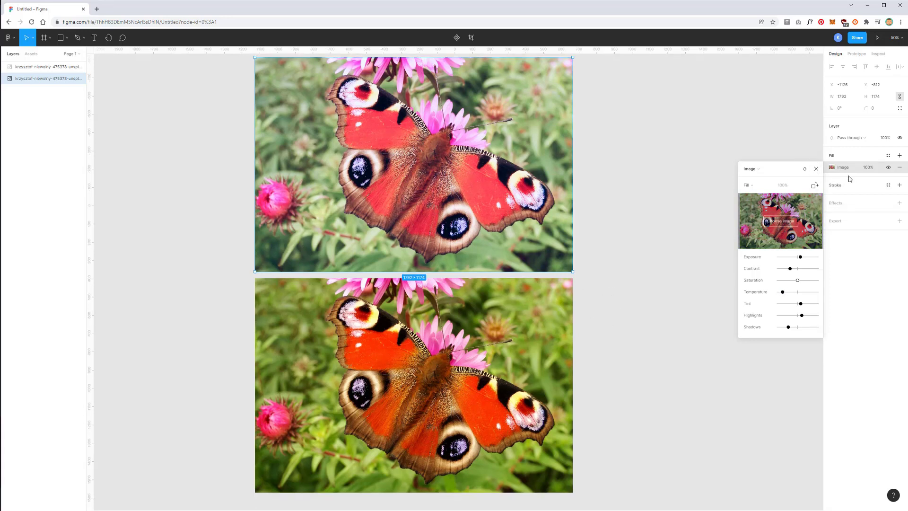
Try the Soft light blend mode on the upper image's single fill and undo it.
{"action": "left_click", "coordinate": [804, 171]}
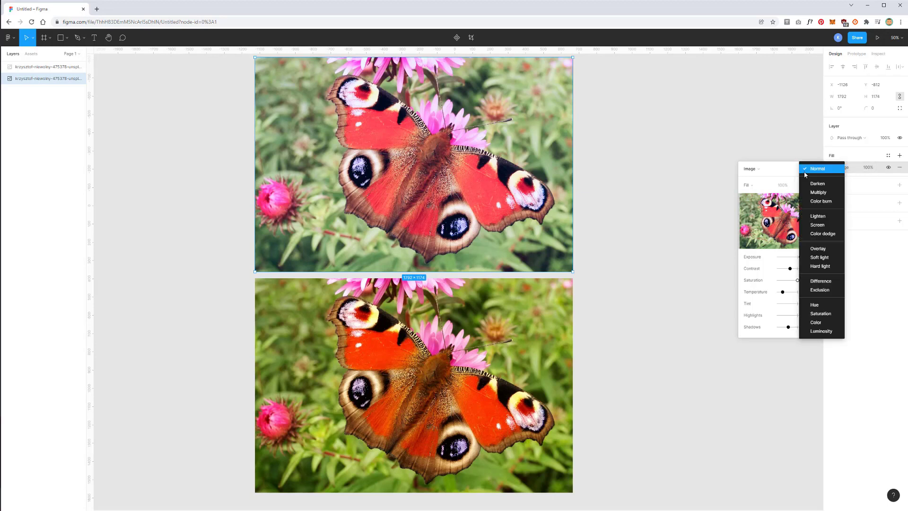
{"action": "left_click", "coordinate": [819, 257]}
{"action": "mouse_move", "coordinate": [467, 189]}
{"action": "left_mouse_down"}
{"action": "mouse_move", "coordinate": [468, 323]}
{"action": "mouse_move", "coordinate": [456, 162]}
{"action": "mouse_move", "coordinate": [467, 195]}
{"action": "left_mouse_up"}
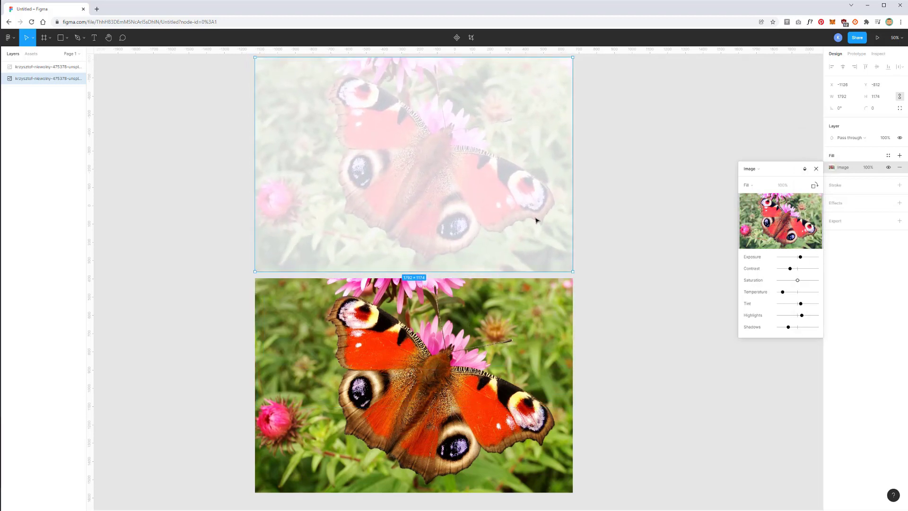
{"action": "key", "text": "ctrl+z"}
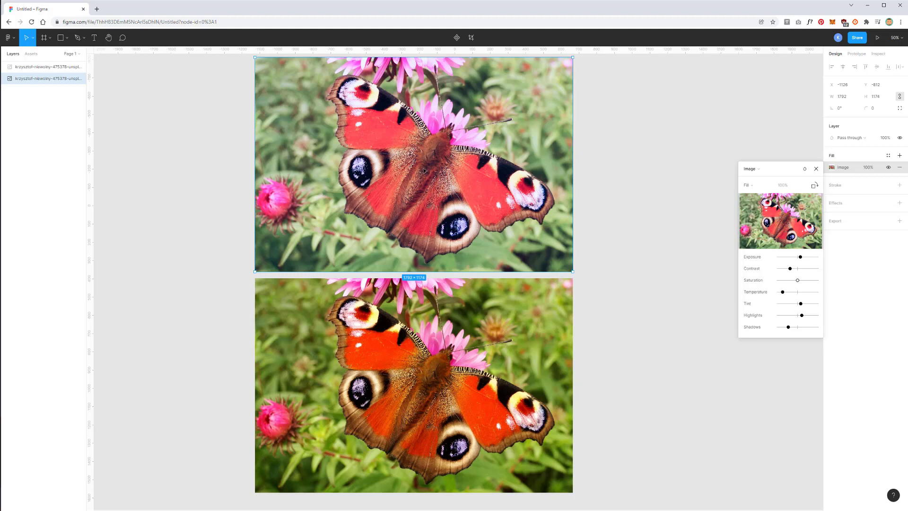
Duplicate the image fill within the upper butterfly image, toggle the top fill's visibility off and on, and open its settings.
{"action": "key", "text": "ctrl+z"}
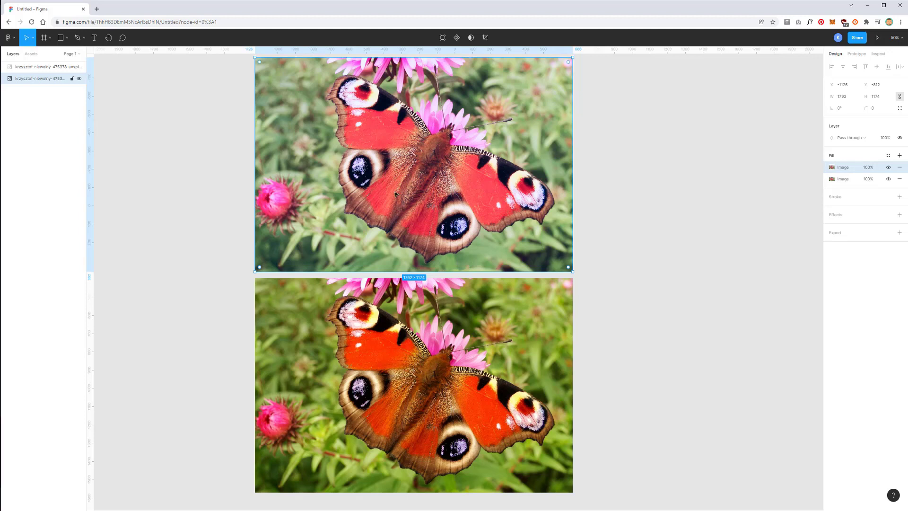
{"action": "left_click", "coordinate": [849, 171]}
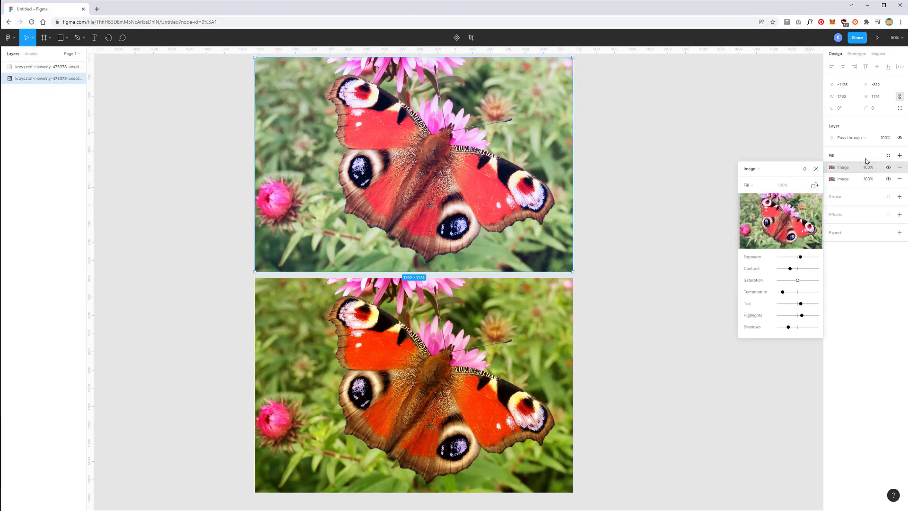
{"action": "left_click", "coordinate": [890, 168]}
{"action": "left_click", "coordinate": [889, 168]}
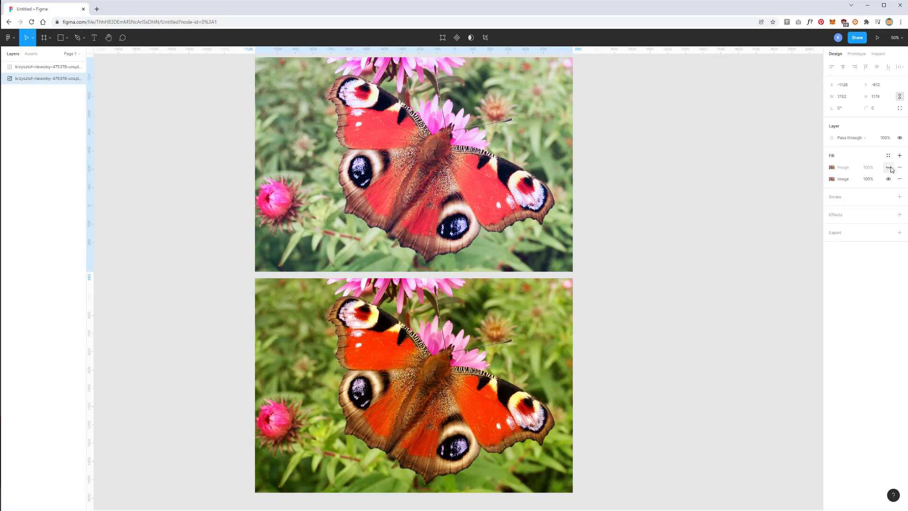
{"action": "left_click", "coordinate": [847, 170]}
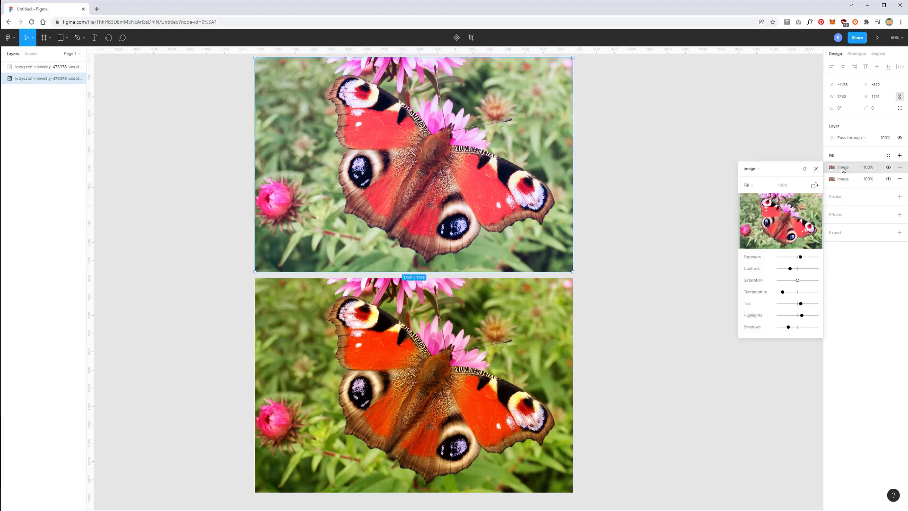
Try the Lighten and Overlay blend modes on the upper image's top fill, and settle on Soft light.
{"action": "left_click", "coordinate": [807, 169]}
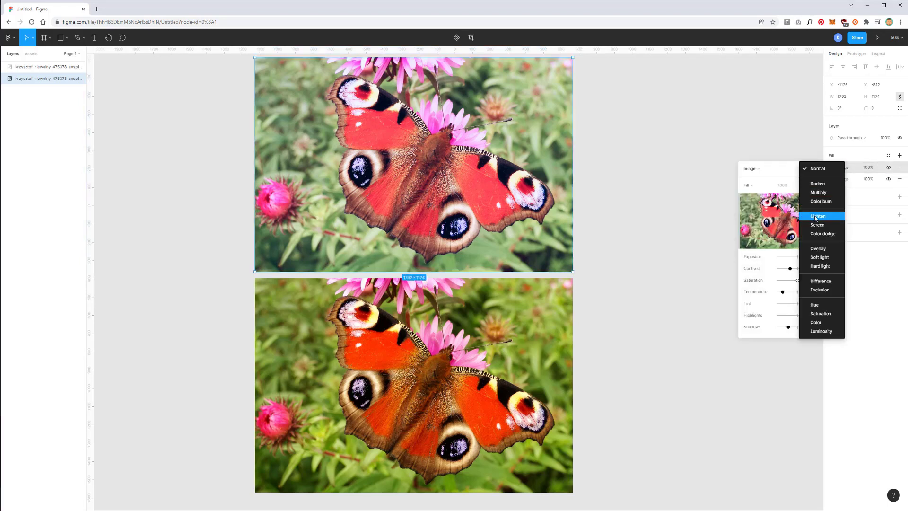
{"action": "left_click", "coordinate": [815, 216]}
{"action": "left_click", "coordinate": [805, 169]}
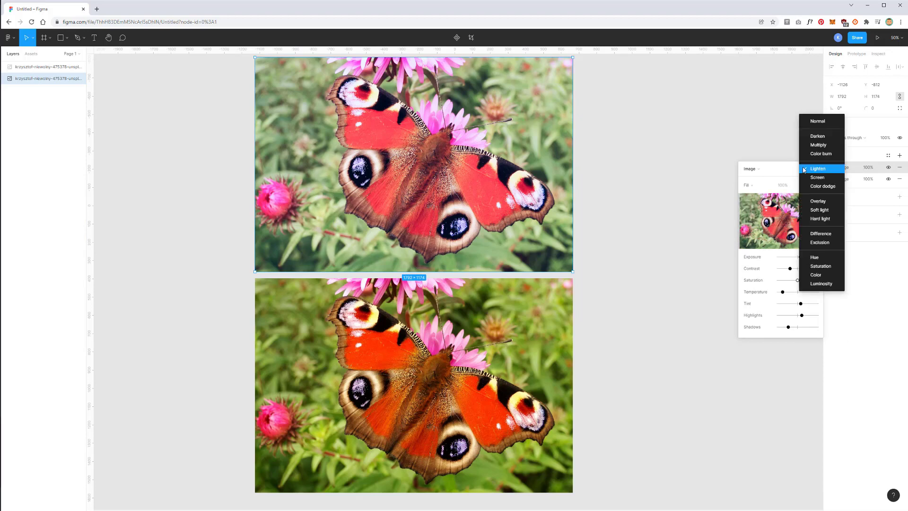
{"action": "left_click", "coordinate": [807, 202]}
{"action": "left_click", "coordinate": [804, 169]}
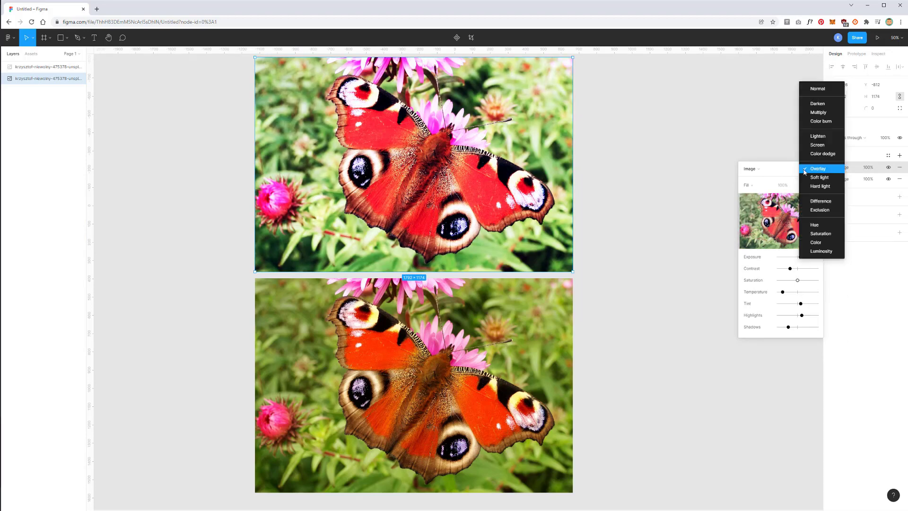
{"action": "left_click", "coordinate": [811, 182]}
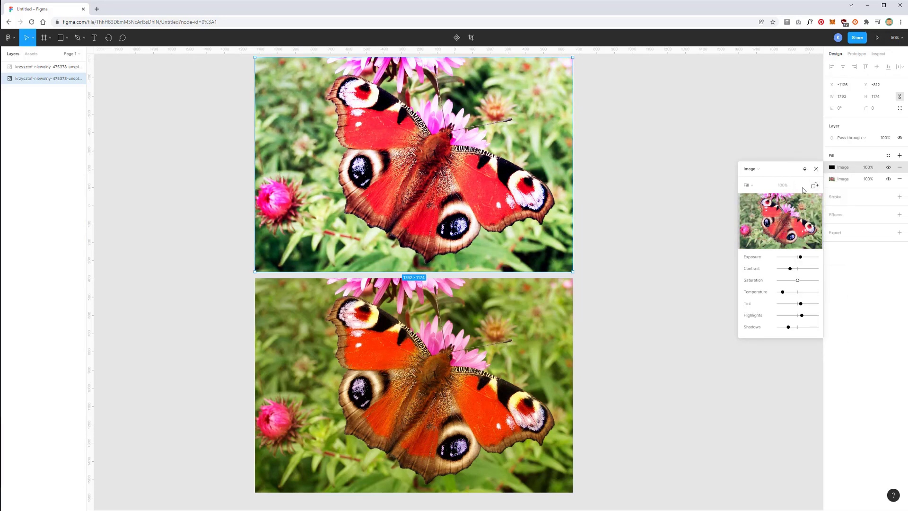
Try 10% opacity on the upper image's top fill and toggle its visibility to compare the effect.
{"action": "left_click", "coordinate": [869, 168]}
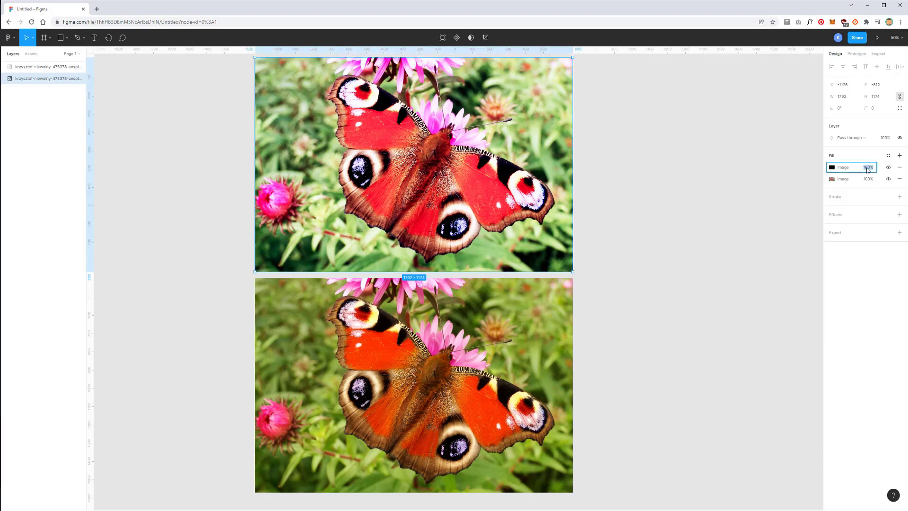
{"action": "type", "text": "10"}
{"action": "key", "text": "Return"}
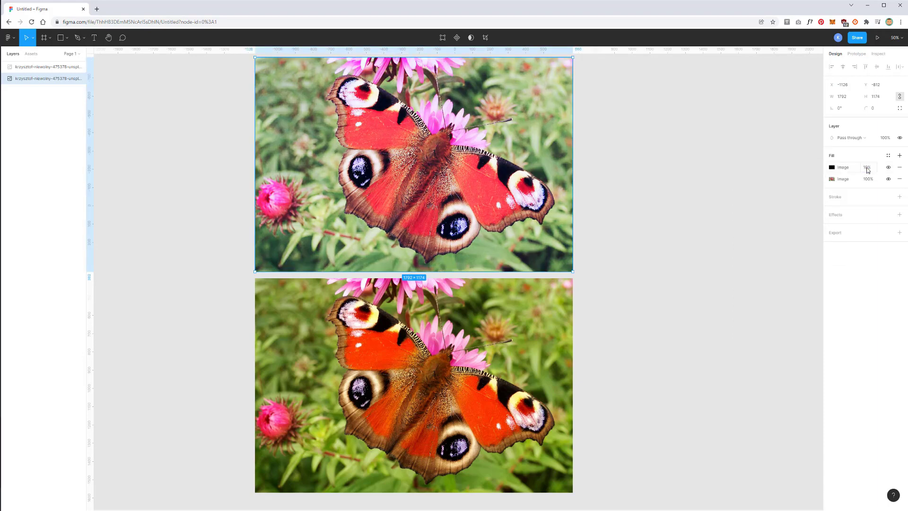
{"action": "left_click", "coordinate": [889, 168]}
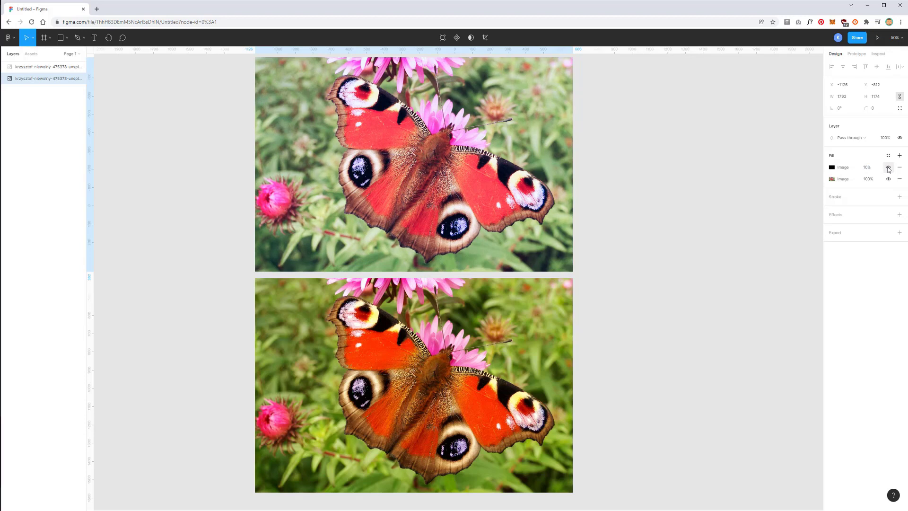
Set the opacity of the upper image's top fill to 30% and deselect the image.
{"action": "left_click", "coordinate": [868, 168]}
{"action": "type", "text": "30"}
{"action": "key", "text": "Return"}
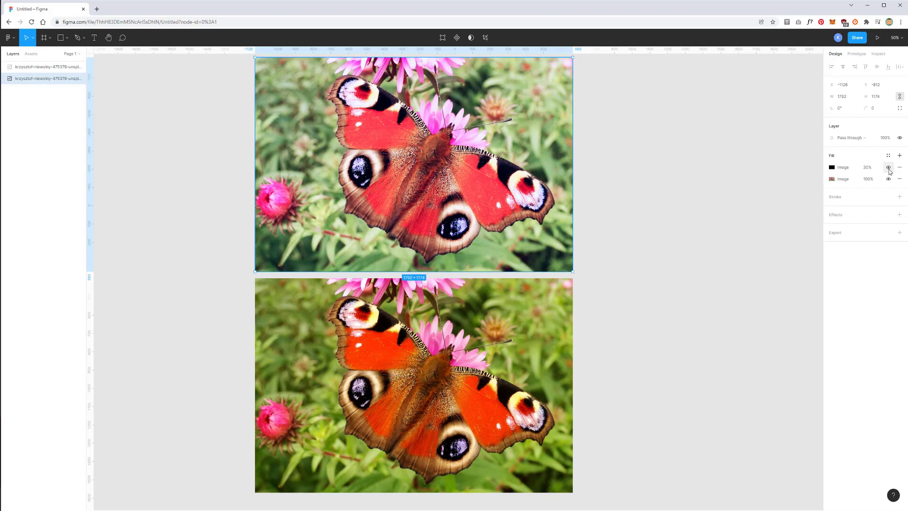
{"action": "left_click", "coordinate": [681, 184]}
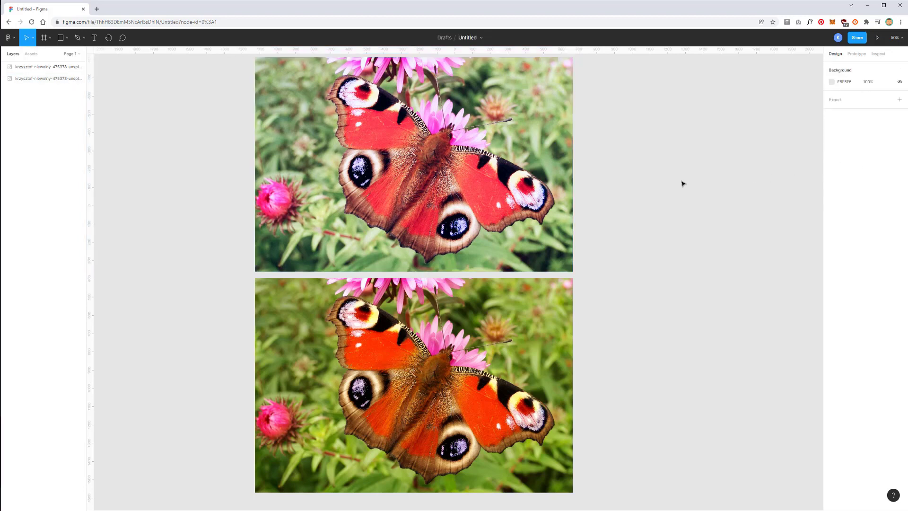